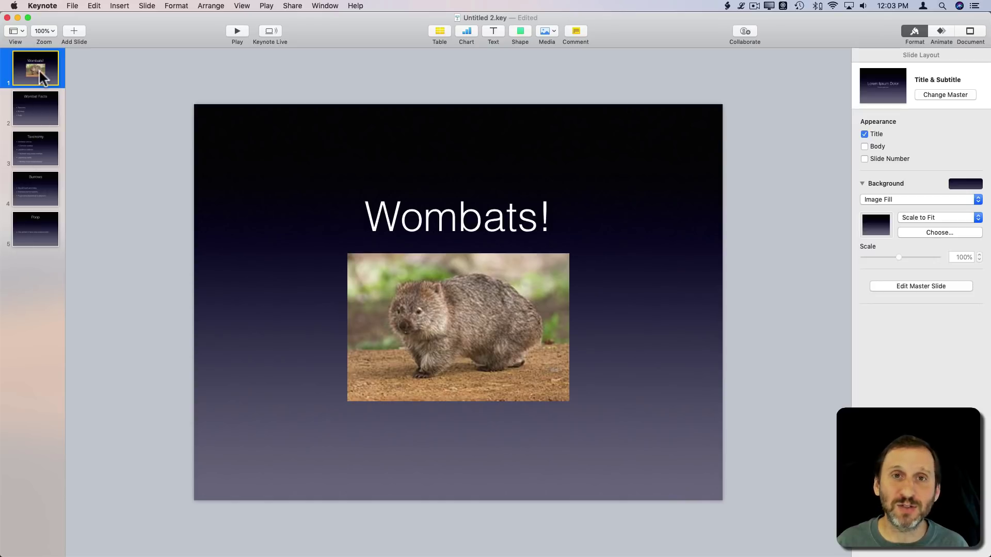
Step: Browse slides 2–4, then return to Wombat Facts with its Taxonomy, Burrows and Poop bullets
{"action": "left_click", "coordinate": [32, 110]}
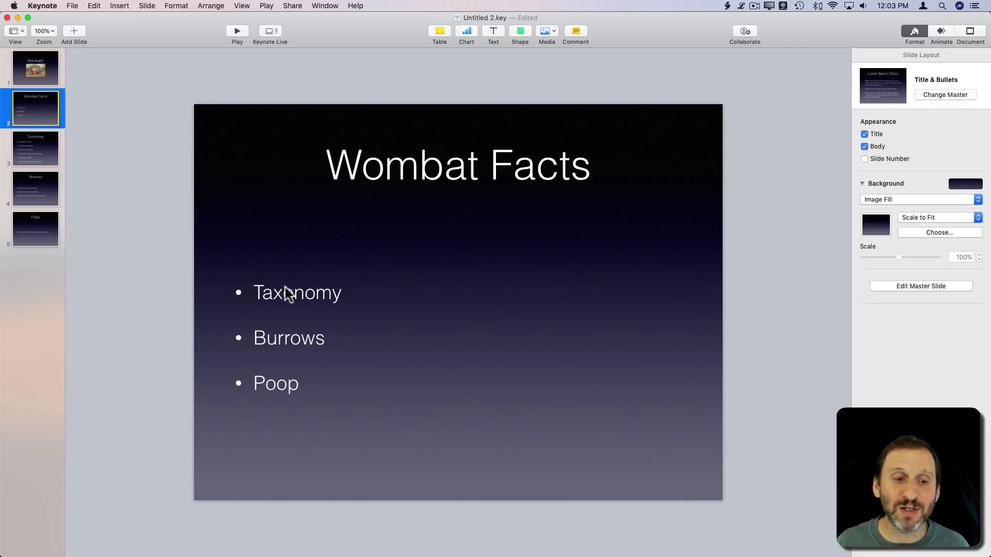
{"action": "left_click", "coordinate": [40, 141]}
{"action": "left_click", "coordinate": [41, 183]}
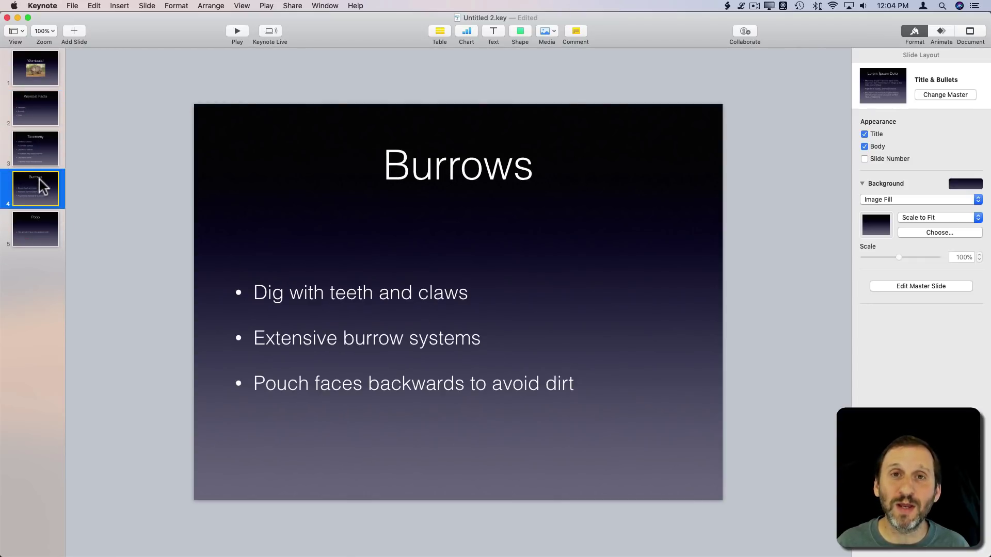
{"action": "left_click", "coordinate": [42, 108]}
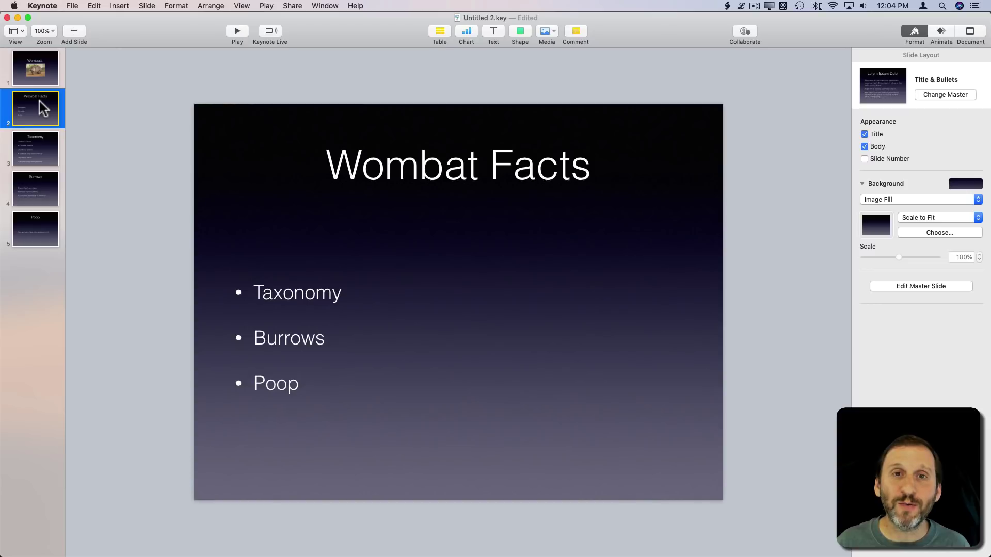
Step: Link the Taxonomy bullet to slide 3
{"action": "double_click", "coordinate": [294, 293]}
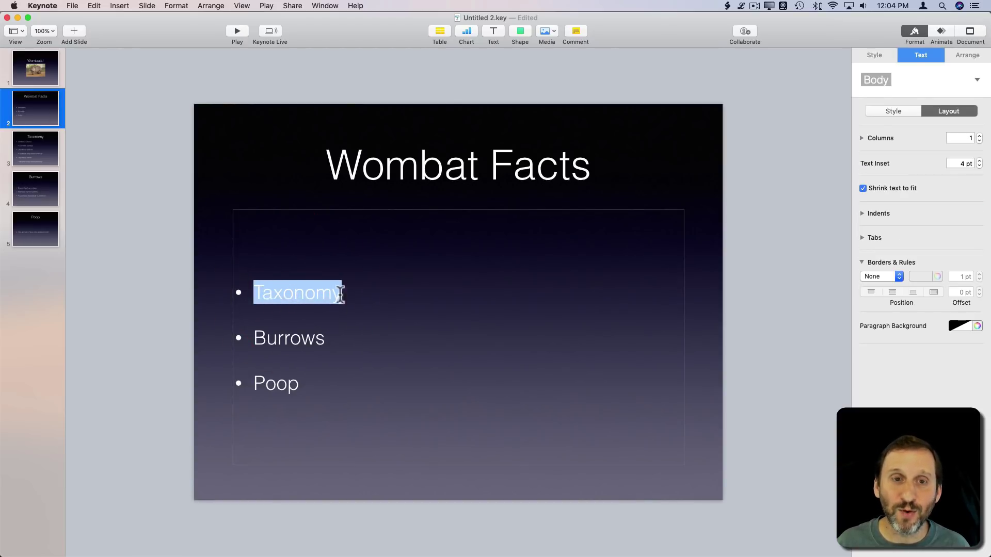
{"action": "left_click", "coordinate": [176, 5]}
{"action": "mouse_move", "coordinate": [203, 161]}
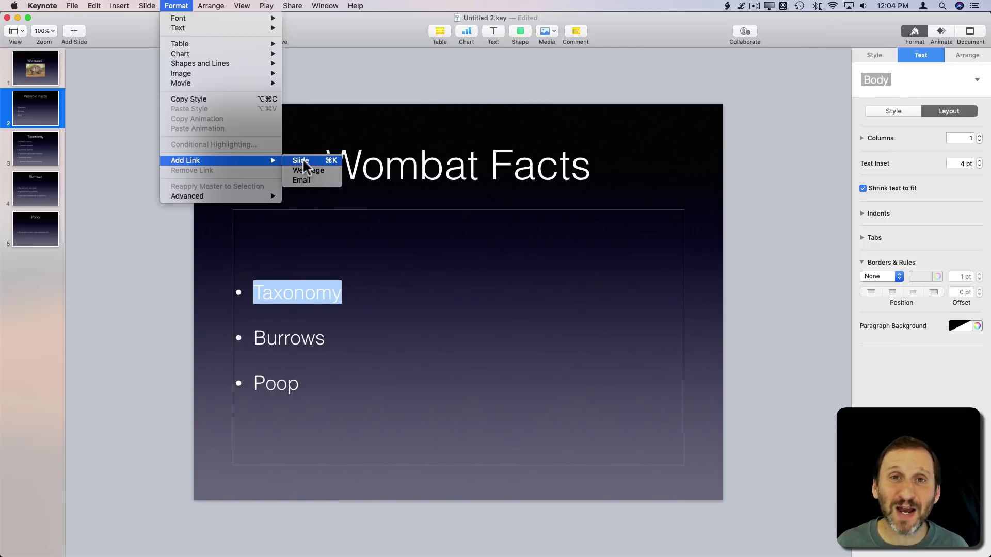
{"action": "left_click", "coordinate": [317, 161]}
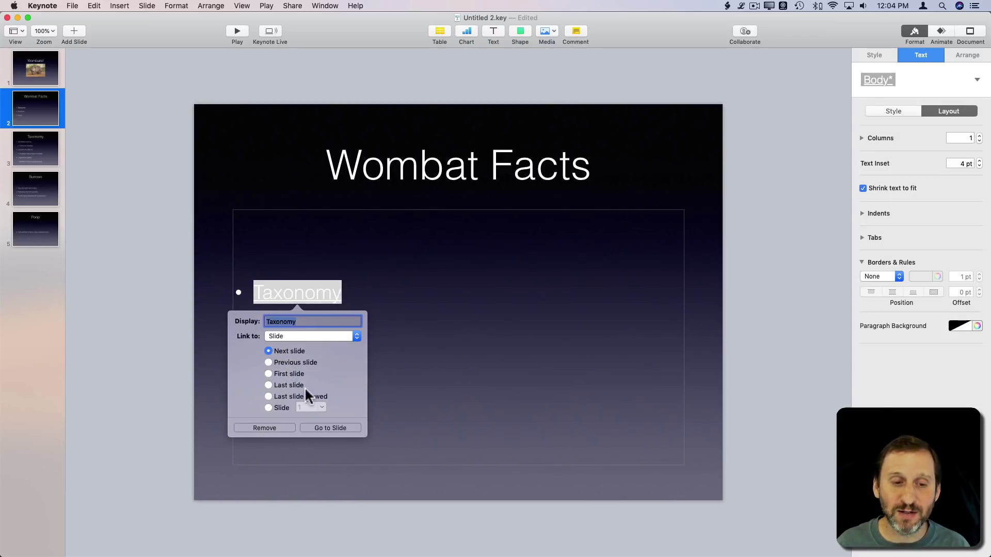
{"action": "left_click", "coordinate": [267, 408]}
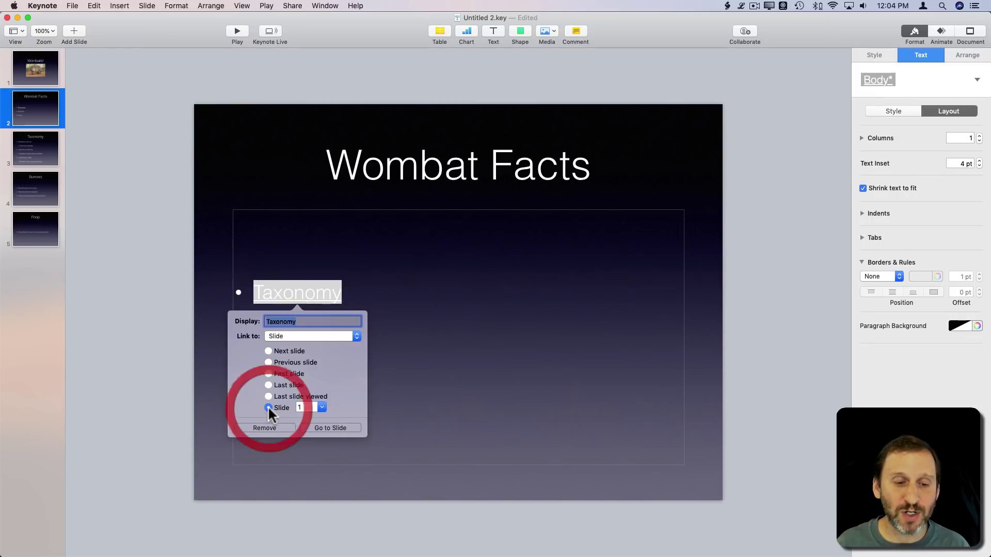
{"action": "left_click", "coordinate": [320, 407]}
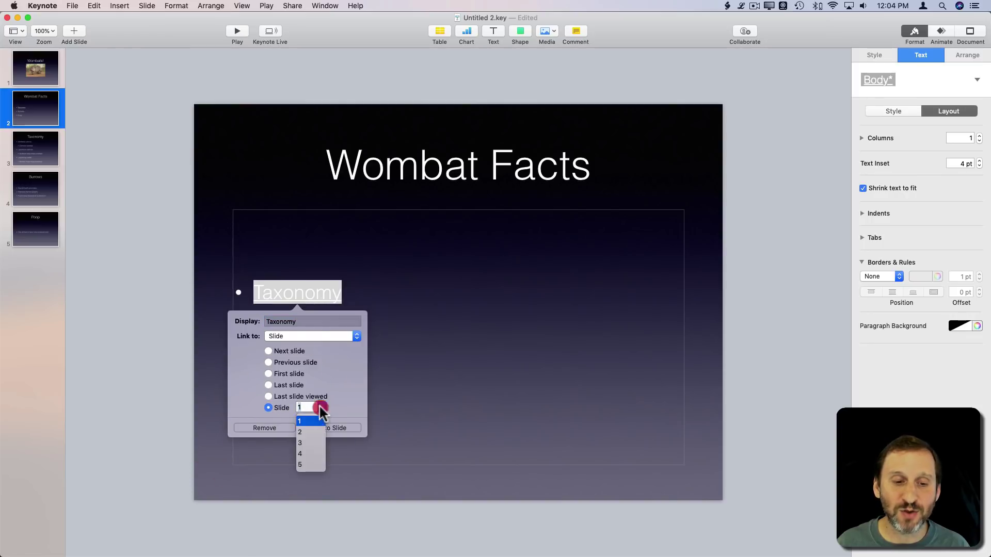
{"action": "left_click", "coordinate": [303, 443]}
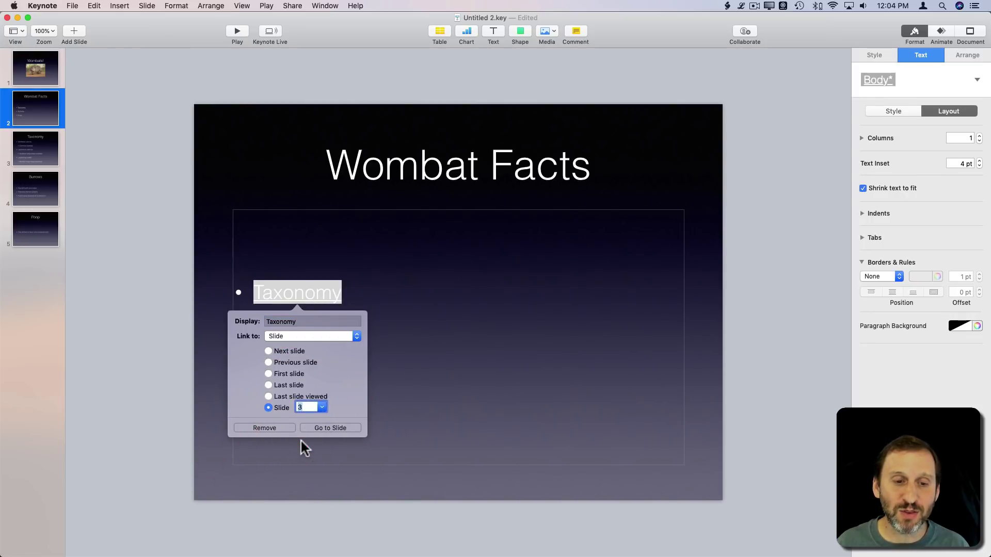
{"action": "left_click", "coordinate": [405, 380]}
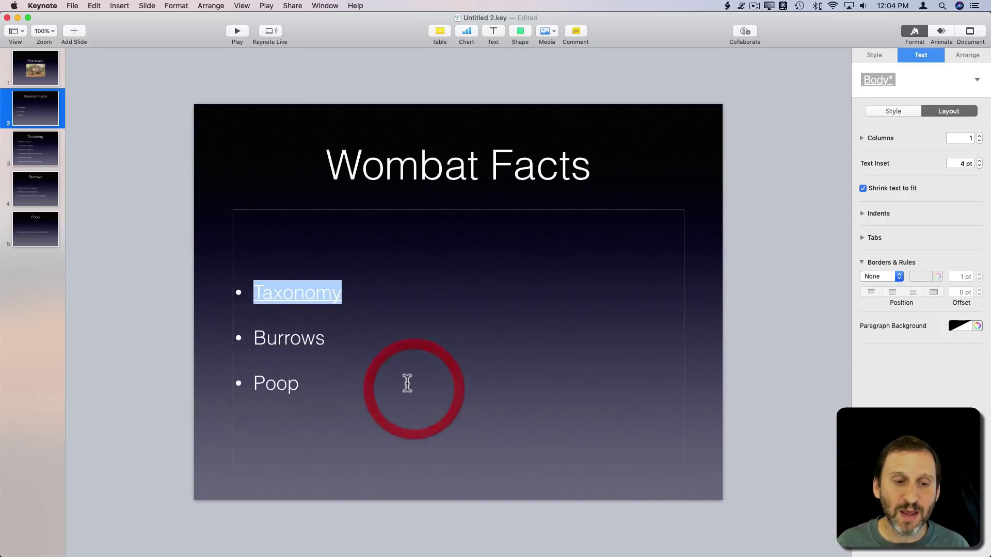
Step: Link the Burrows bullet to slide 4 using Cmd-K
{"action": "double_click", "coordinate": [290, 337]}
{"action": "key", "text": "super+k"}
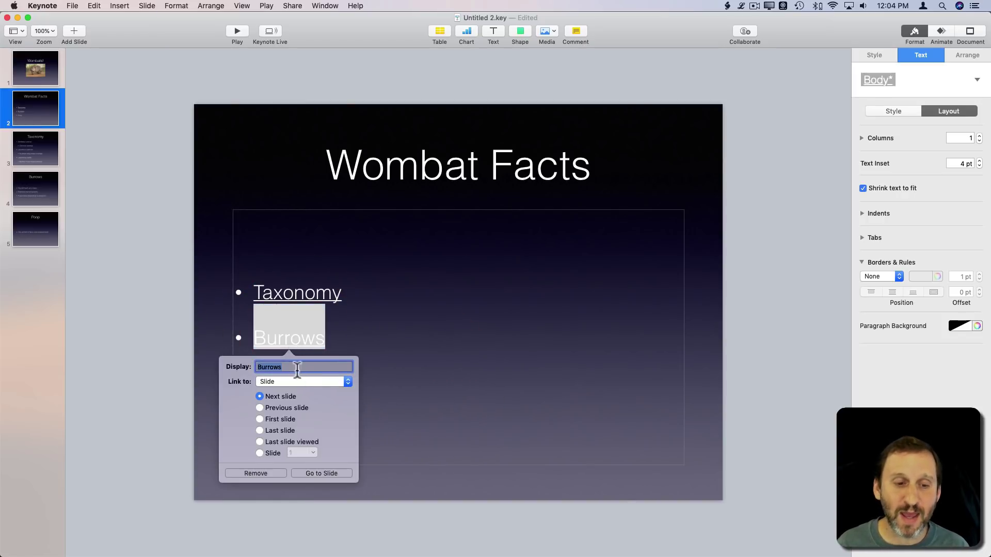
{"action": "left_click", "coordinate": [271, 451]}
{"action": "left_click", "coordinate": [312, 453]}
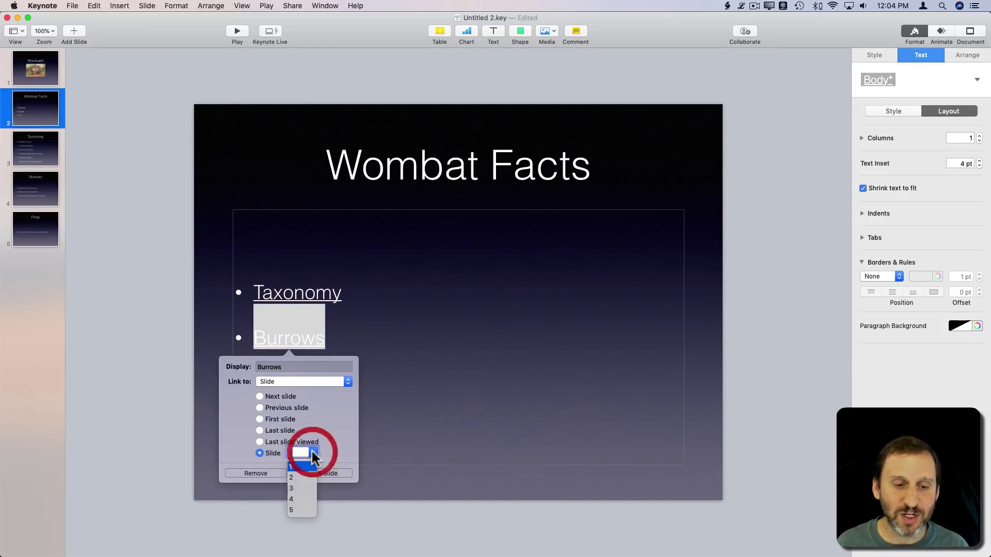
{"action": "left_click", "coordinate": [295, 497]}
{"action": "left_click", "coordinate": [406, 420]}
Step: Link the Poop bullet to slide 5 using Cmd-K
{"action": "double_click", "coordinate": [265, 382]}
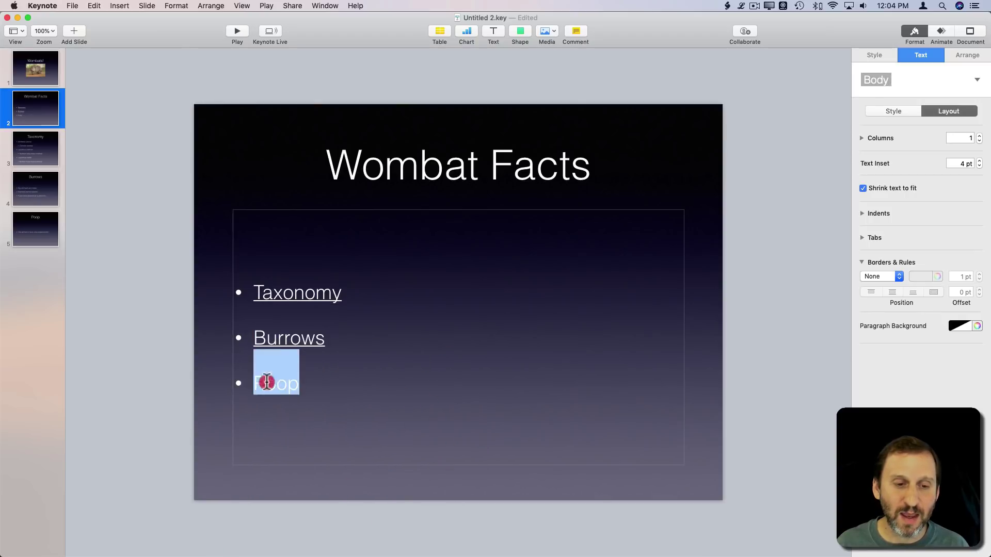
{"action": "key", "text": "super+k"}
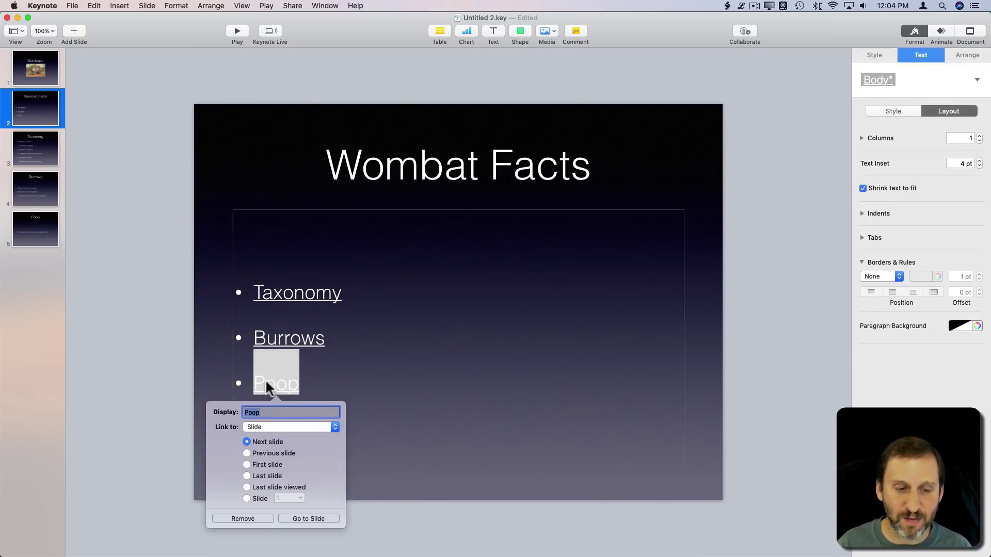
{"action": "left_click", "coordinate": [258, 498]}
{"action": "left_click", "coordinate": [296, 496]}
{"action": "left_click", "coordinate": [286, 478]}
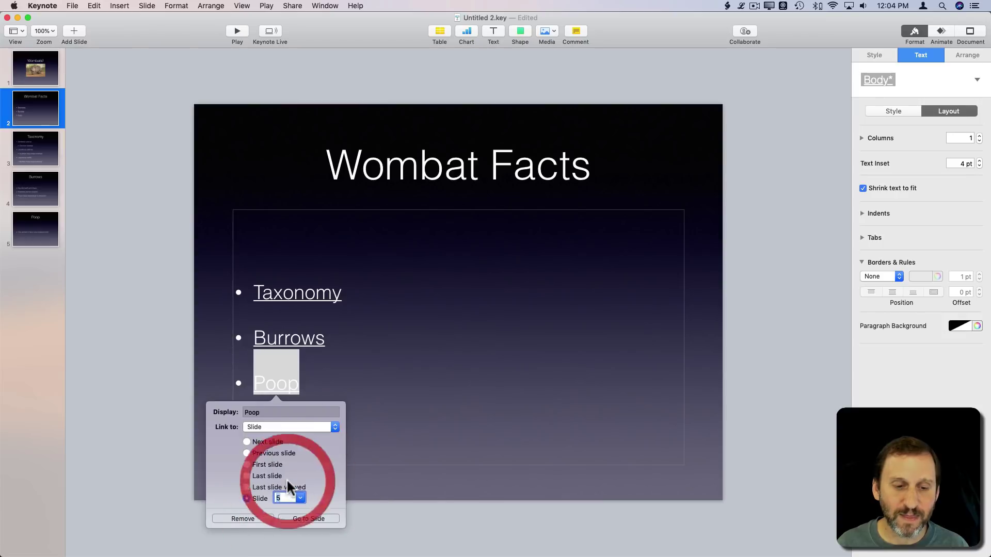
{"action": "left_click", "coordinate": [370, 455]}
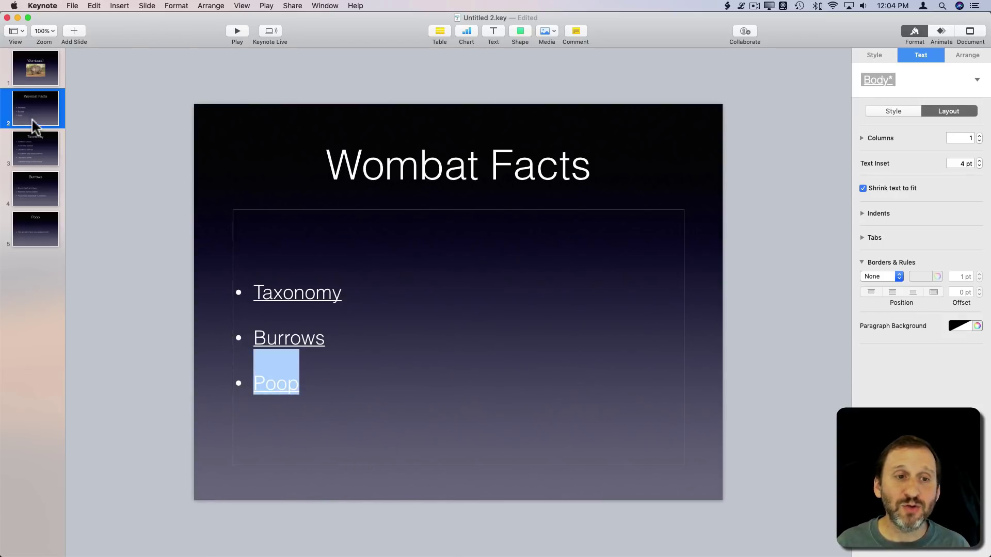
Step: Play the slideshow, follow the Taxonomy link, then exit to the editor
{"action": "left_click", "coordinate": [237, 32]}
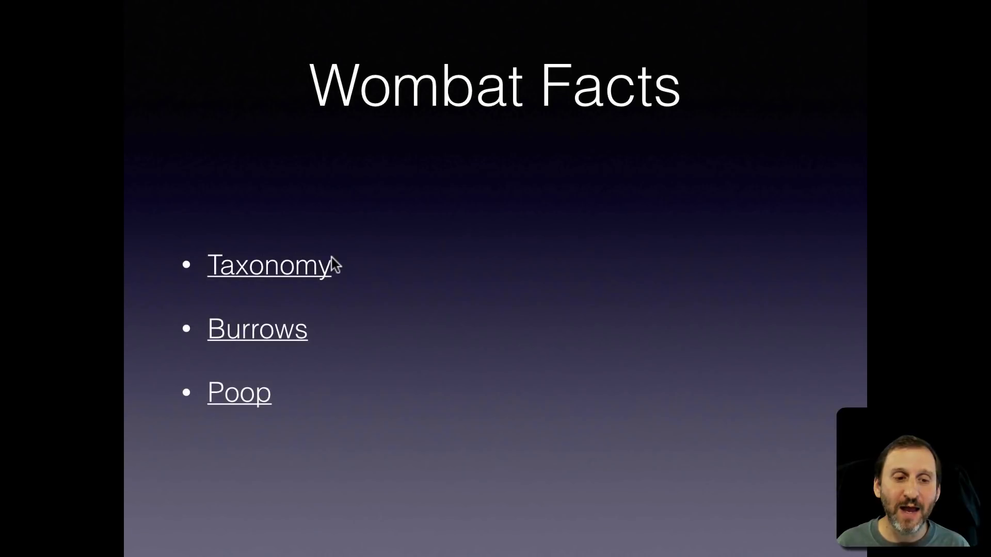
{"action": "left_click", "coordinate": [259, 271]}
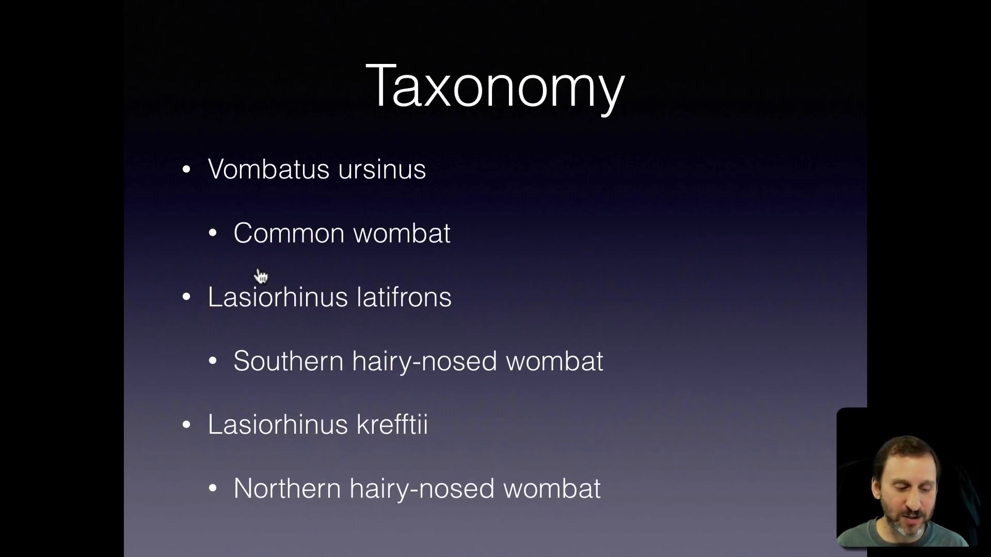
{"action": "key", "text": "Escape"}
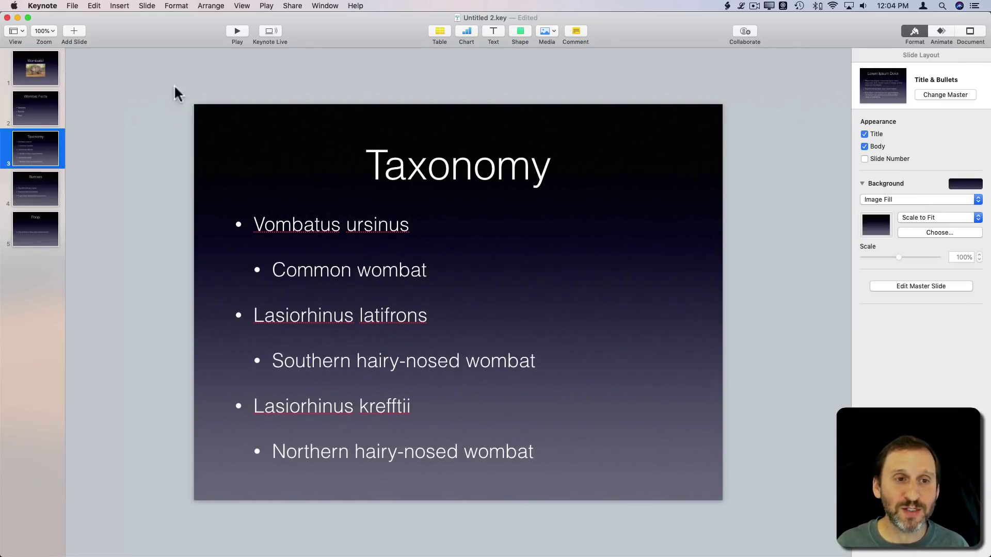
Step: Add a left-pointing arrow at the Taxonomy slide's top-left, linked to slide 2
{"action": "left_click", "coordinate": [519, 32]}
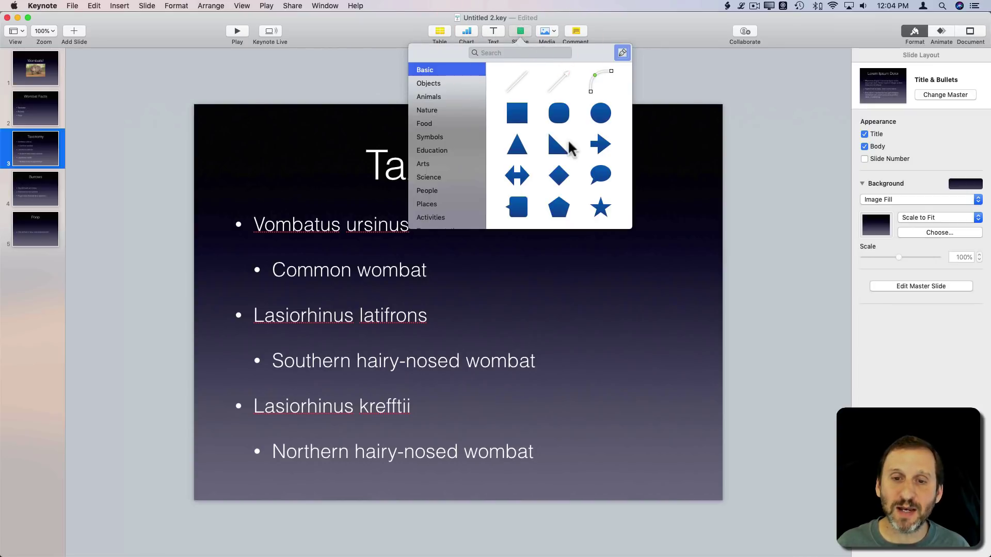
{"action": "left_click", "coordinate": [595, 144]}
{"action": "left_click_drag", "start_coordinate": [484, 303], "coordinate": [219, 123]}
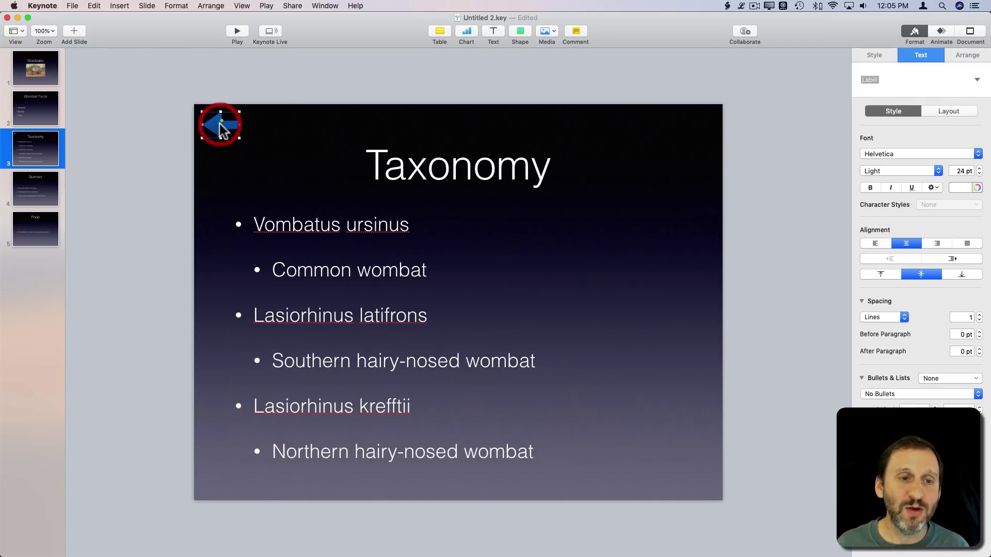
{"action": "left_click_drag", "start_coordinate": [182, 6], "coordinate": [303, 166]}
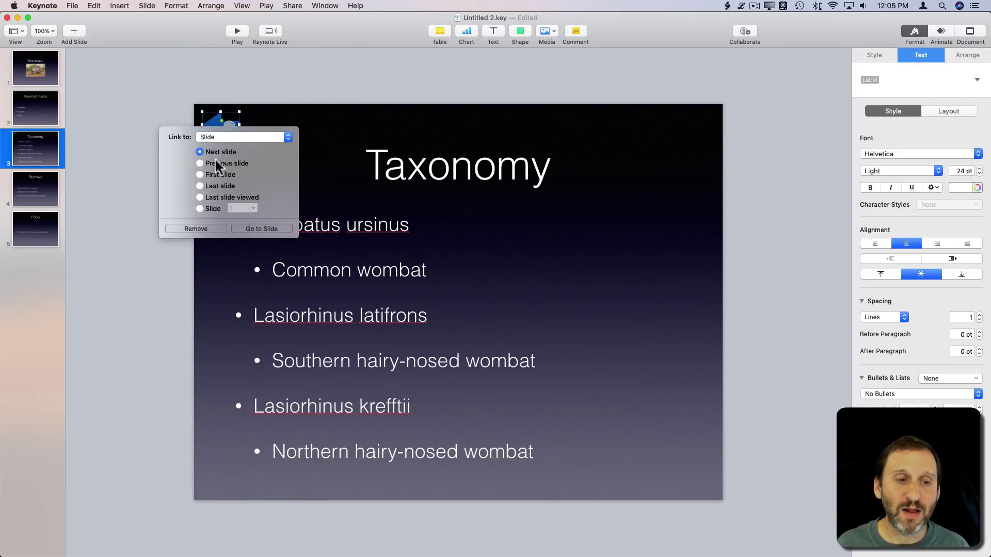
{"action": "left_click", "coordinate": [213, 209]}
{"action": "left_click", "coordinate": [246, 209]}
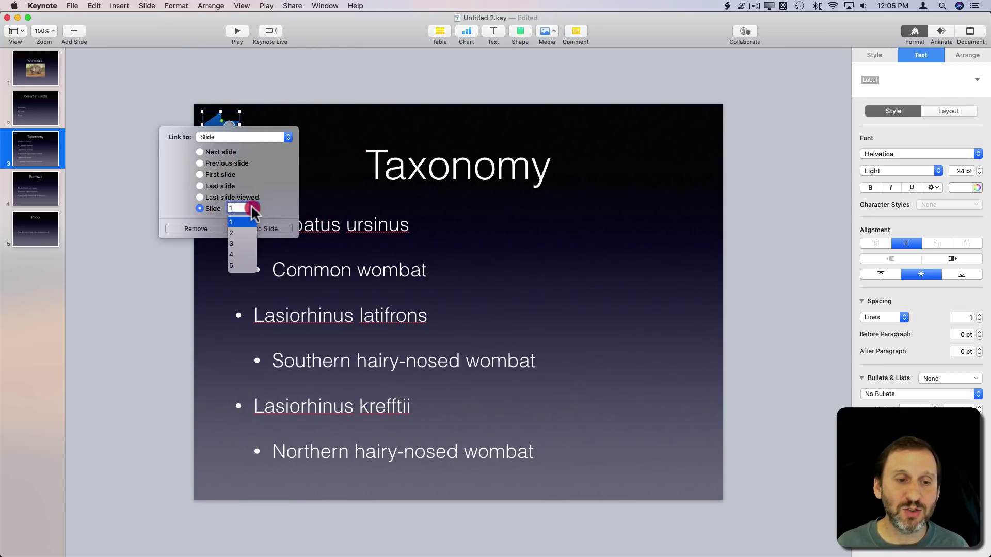
{"action": "left_click", "coordinate": [244, 220]}
{"action": "left_click", "coordinate": [343, 165]}
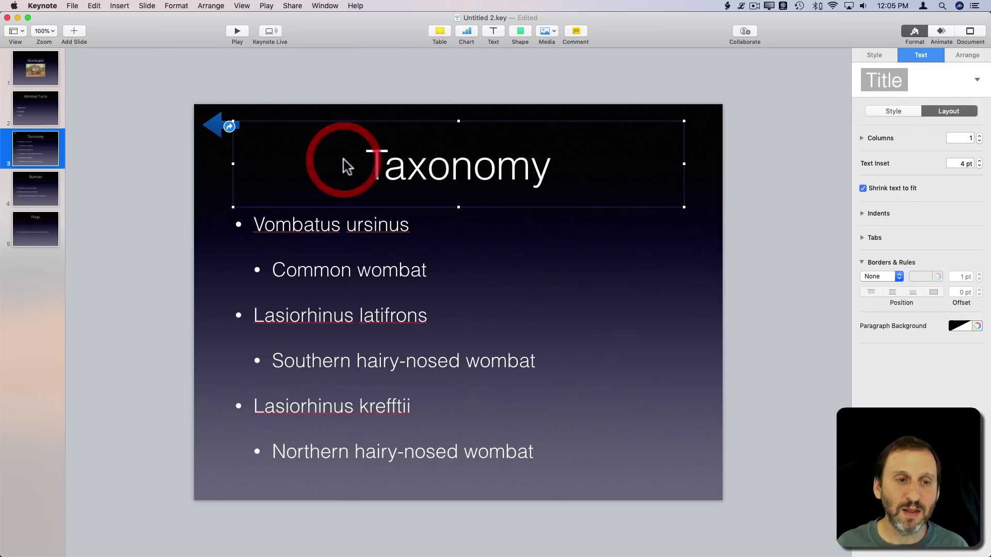
Step: Paste a copy of the linked back arrow onto another slide
{"action": "left_click", "coordinate": [215, 124]}
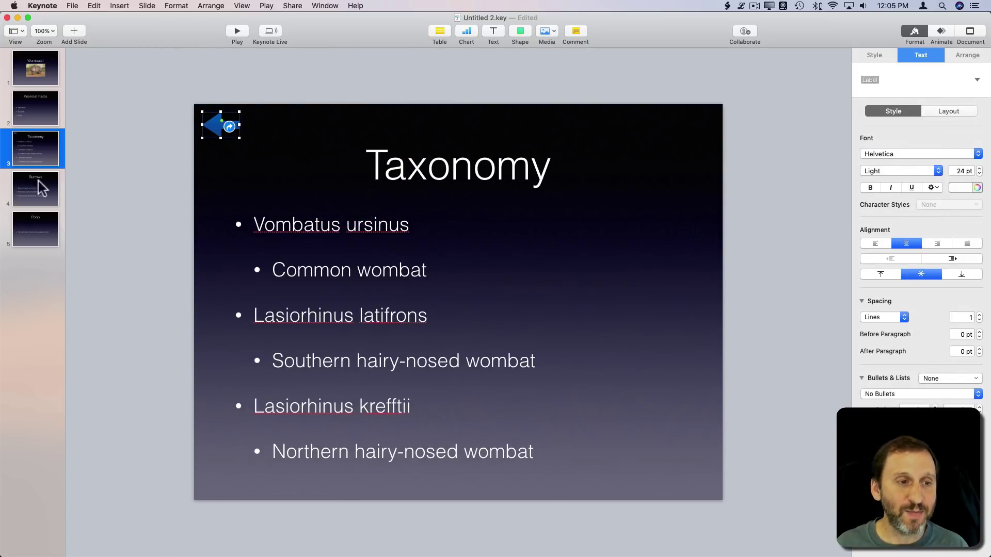
{"action": "left_click", "coordinate": [32, 196]}
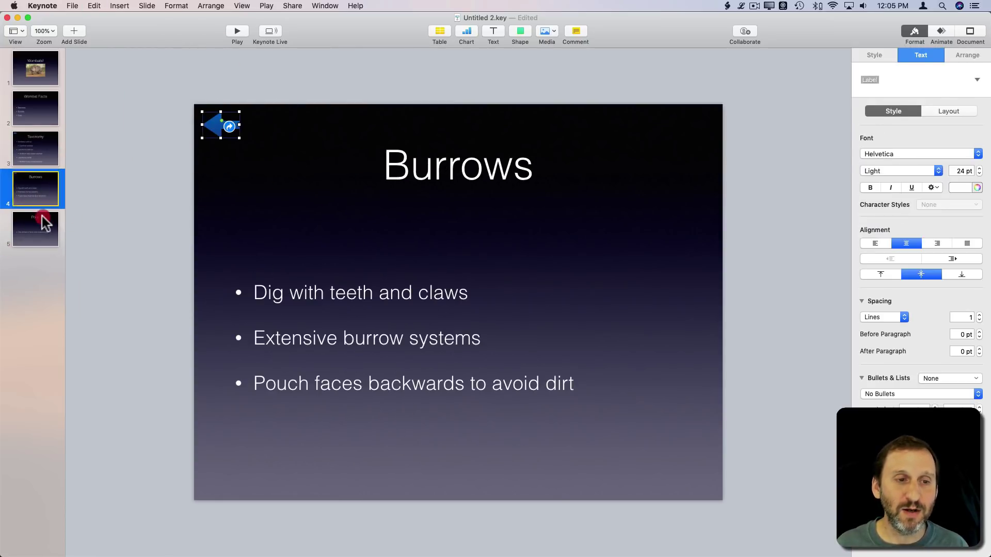
{"action": "left_click", "coordinate": [41, 221]}
{"action": "key", "text": "super+v"}
Step: Play from Wombat Facts, testing the Burrows and Taxonomy links and their back arrows
{"action": "left_click", "coordinate": [38, 187]}
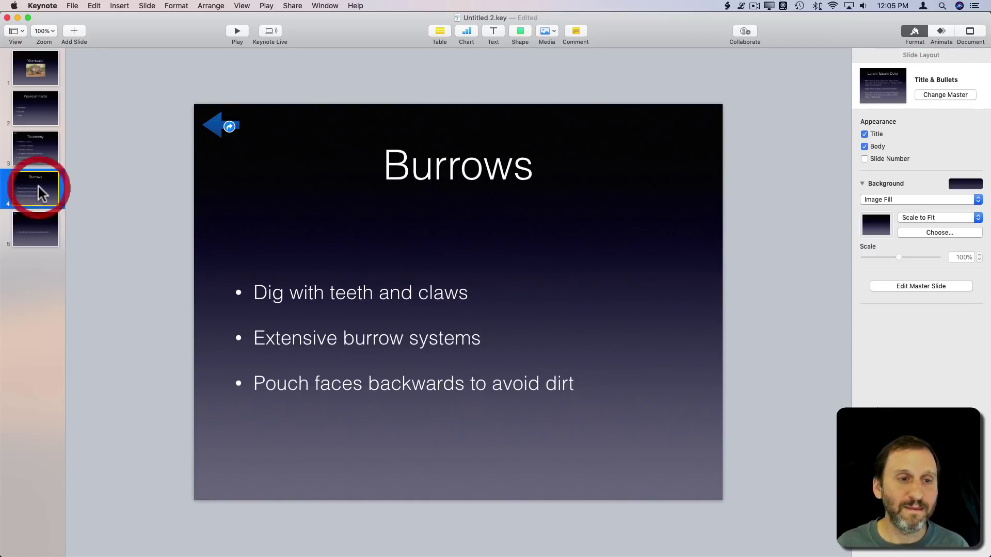
{"action": "left_click", "coordinate": [39, 162]}
{"action": "left_click", "coordinate": [46, 113]}
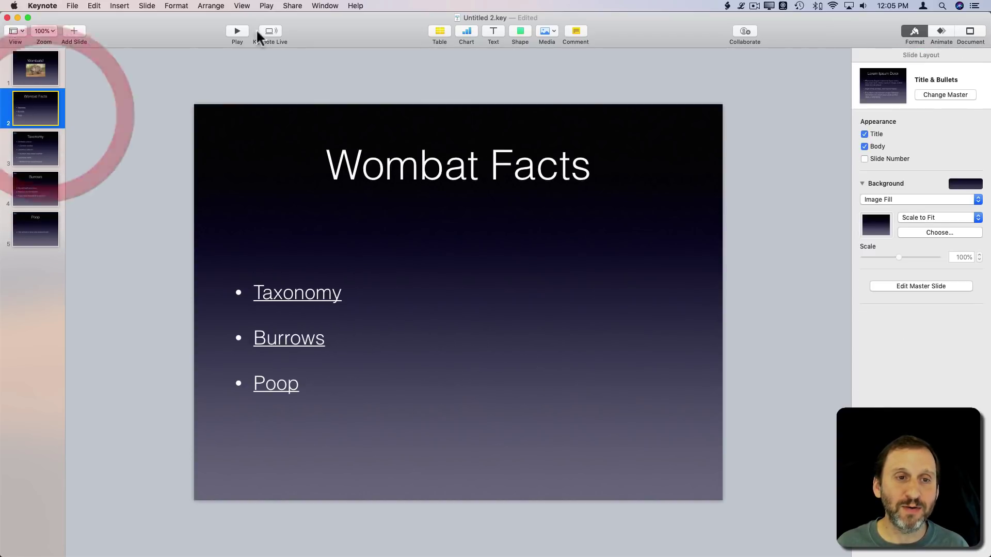
{"action": "left_click", "coordinate": [238, 31]}
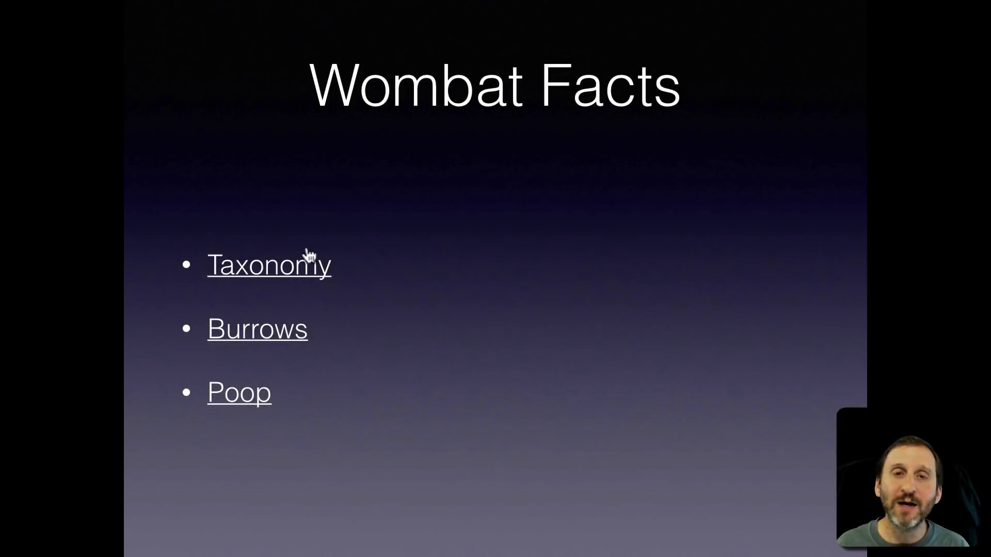
{"action": "left_click", "coordinate": [251, 338]}
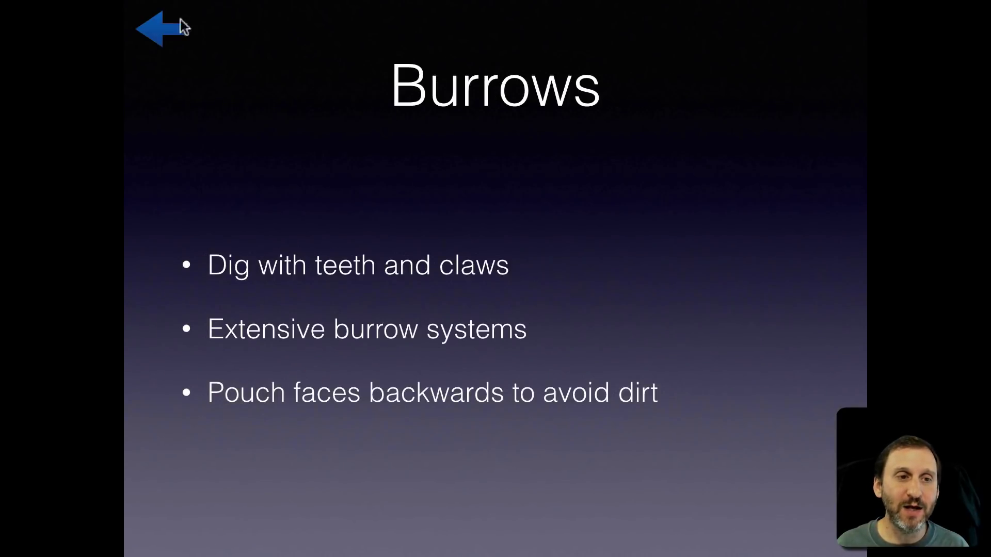
{"action": "left_click", "coordinate": [160, 29]}
{"action": "left_click", "coordinate": [248, 264]}
{"action": "left_click", "coordinate": [163, 29]}
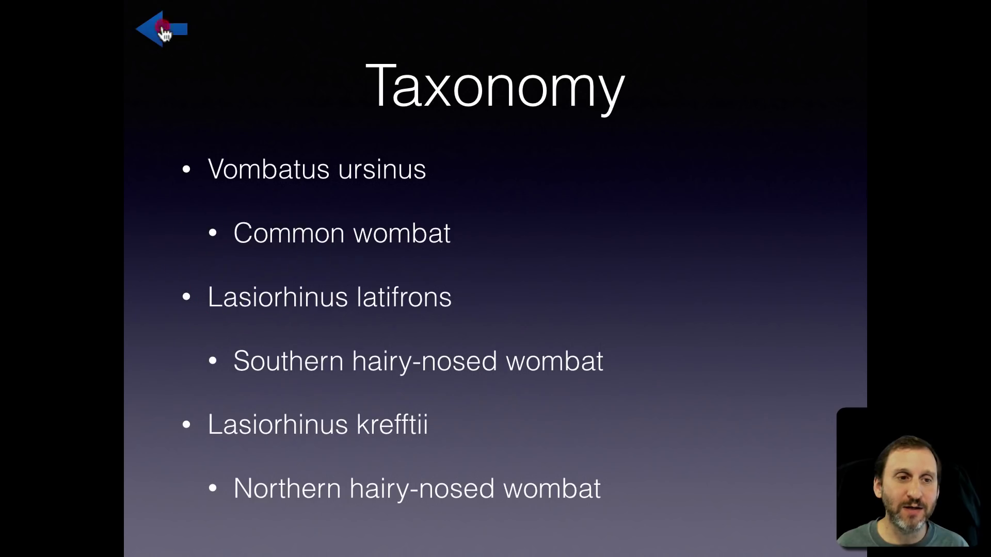
{"action": "key", "text": "Escape"}
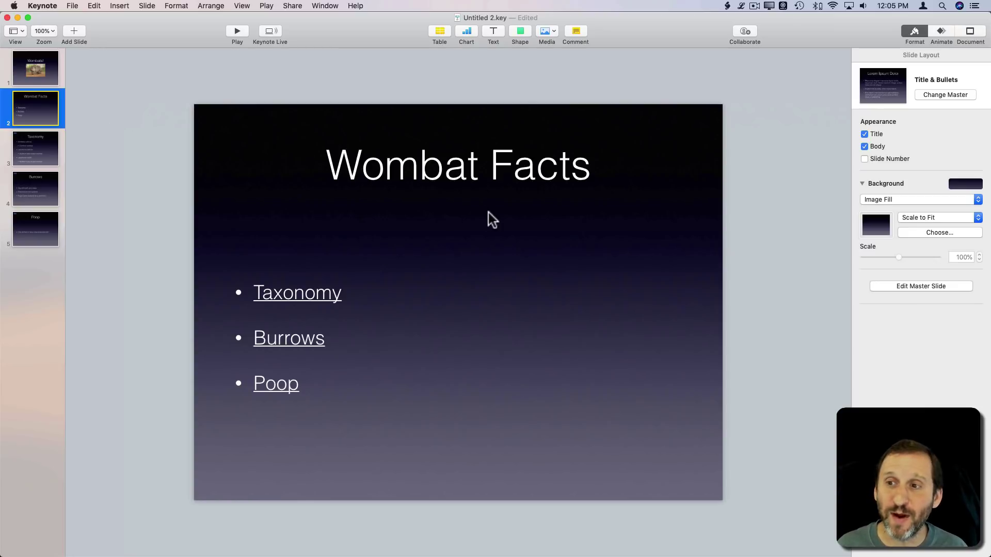
Step: Set the document's presentation type to Links Only, then show the Wombats! title slide
{"action": "left_click", "coordinate": [970, 33]}
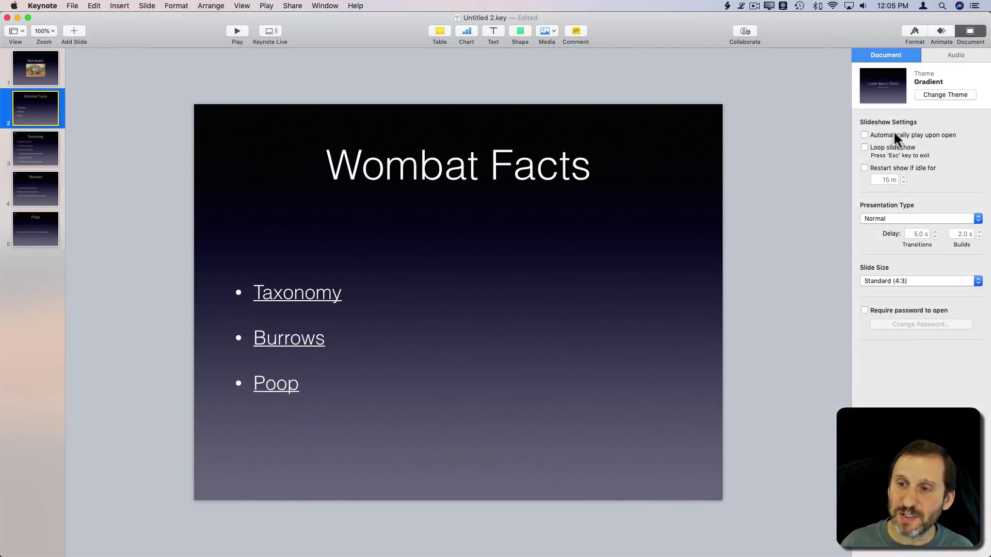
{"action": "left_click", "coordinate": [895, 218]}
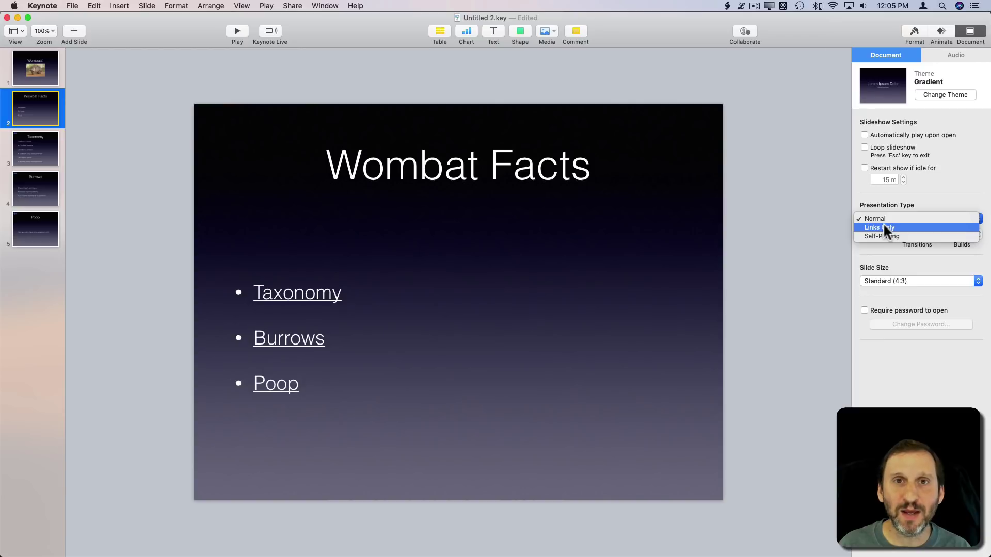
{"action": "left_click", "coordinate": [883, 226]}
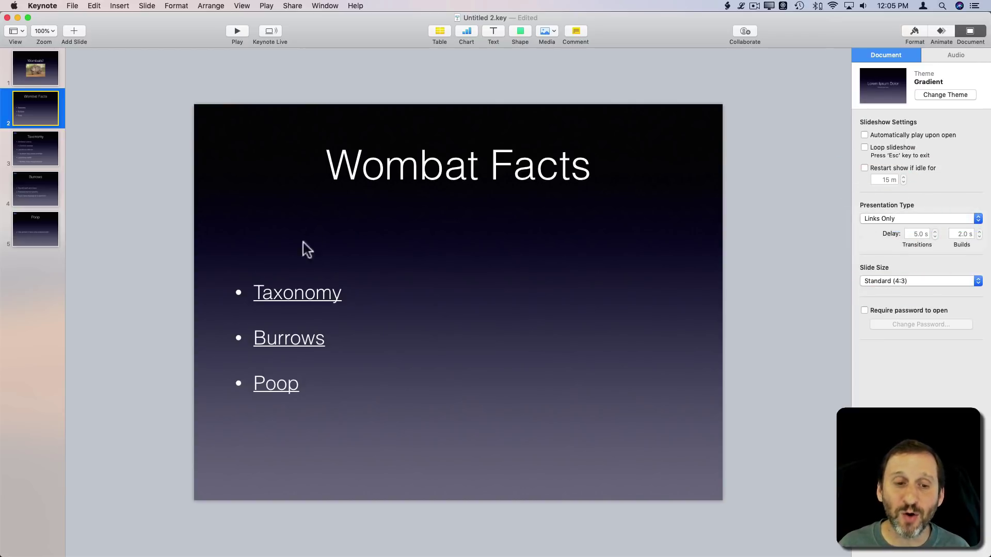
{"action": "left_click", "coordinate": [27, 74]}
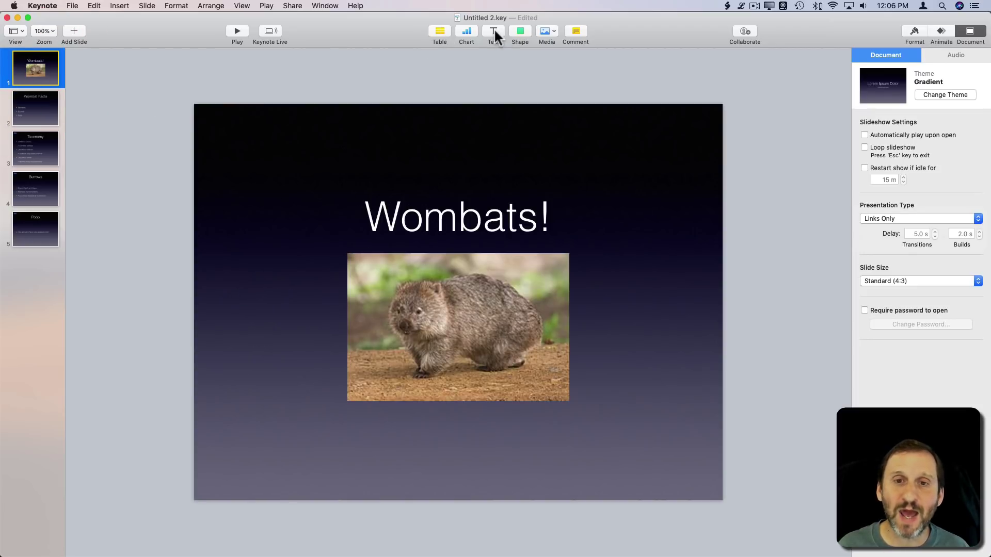
Step: Insert an arrow below the wombat photo, widened and centred on the slide
{"action": "left_click", "coordinate": [520, 32]}
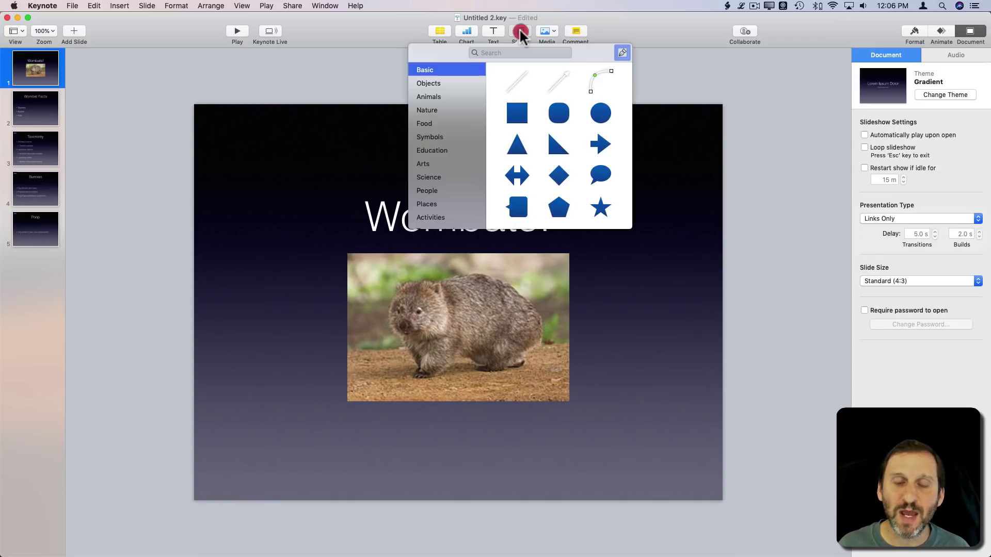
{"action": "left_click", "coordinate": [600, 147]}
{"action": "left_click_drag", "start_coordinate": [453, 299], "coordinate": [339, 435]}
{"action": "left_click_drag", "start_coordinate": [464, 439], "coordinate": [503, 437]}
Step: Link the arrow to the Wombat Facts slide and start the slideshow
{"action": "key", "text": "super+k"}
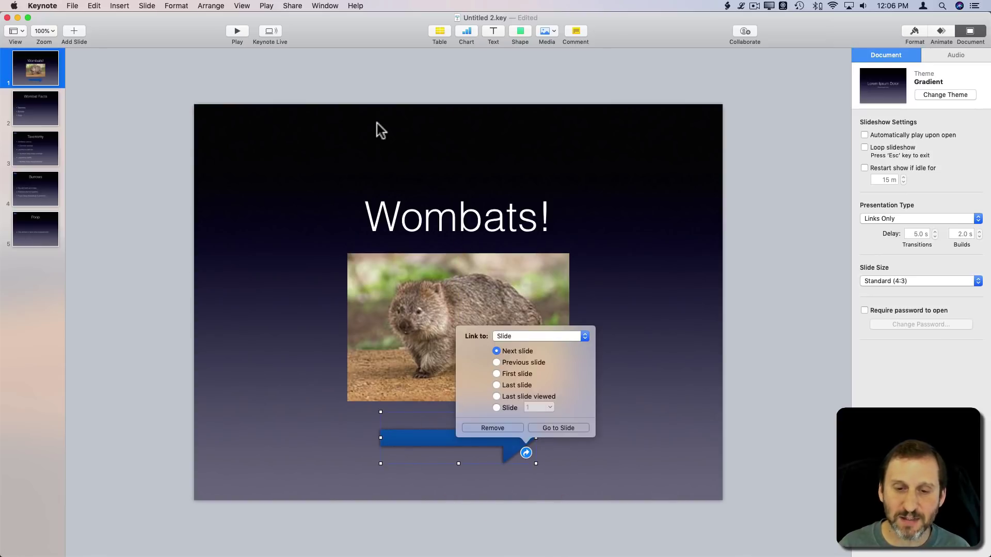
{"action": "left_click", "coordinate": [512, 408]}
{"action": "left_click", "coordinate": [537, 407]}
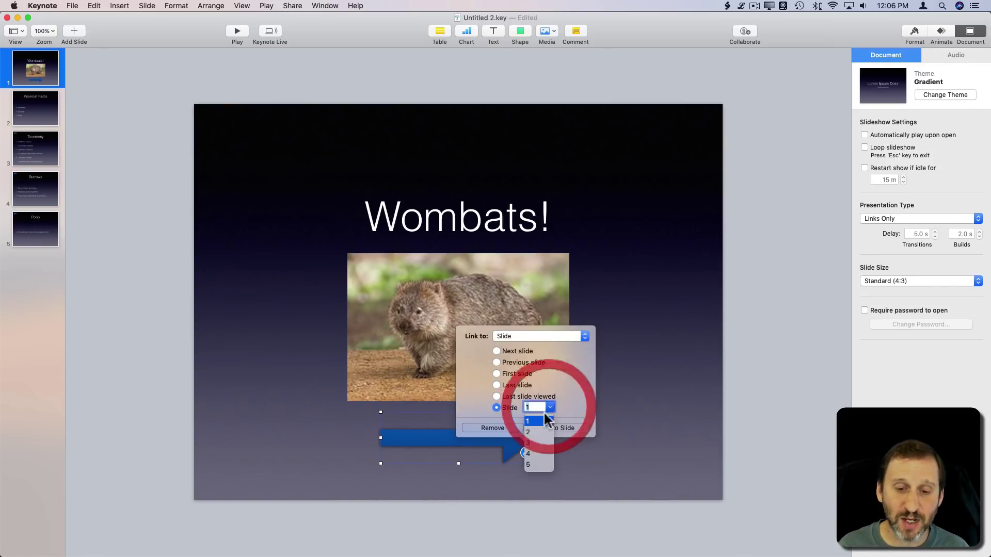
{"action": "left_click", "coordinate": [615, 279]}
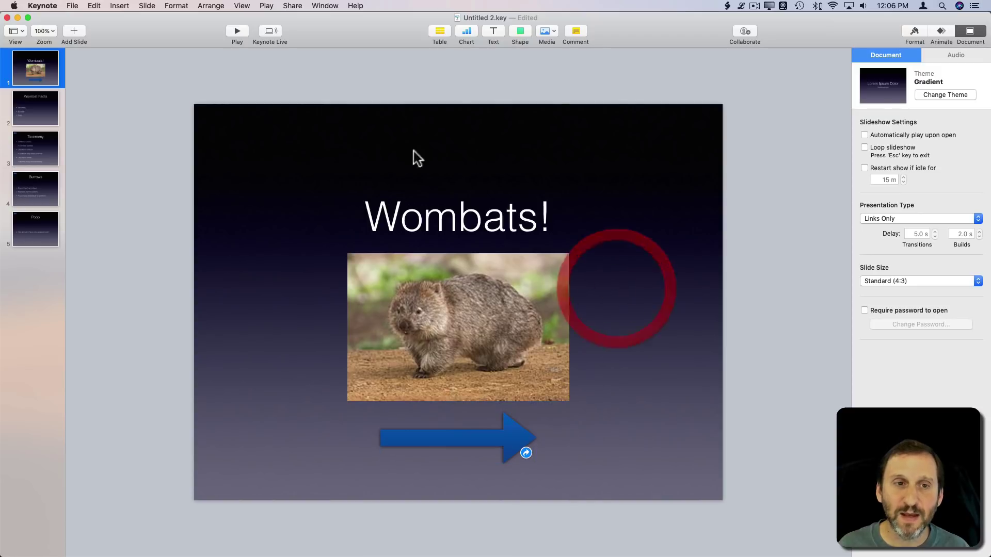
{"action": "left_click", "coordinate": [236, 33]}
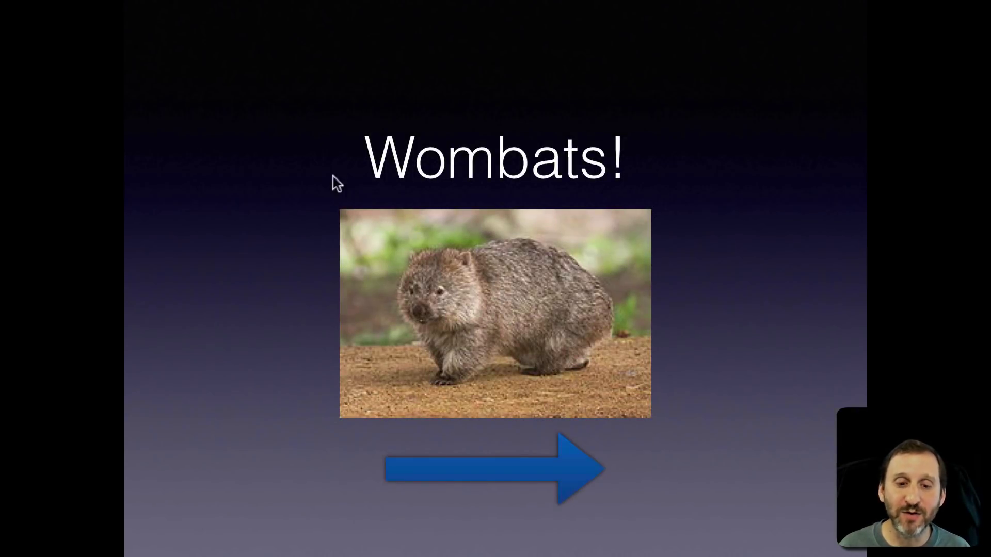
Step: Follow the title arrow to Wombat Facts, test the Burrows and Taxonomy links and back arrows, then exit
{"action": "left_click", "coordinate": [232, 249]}
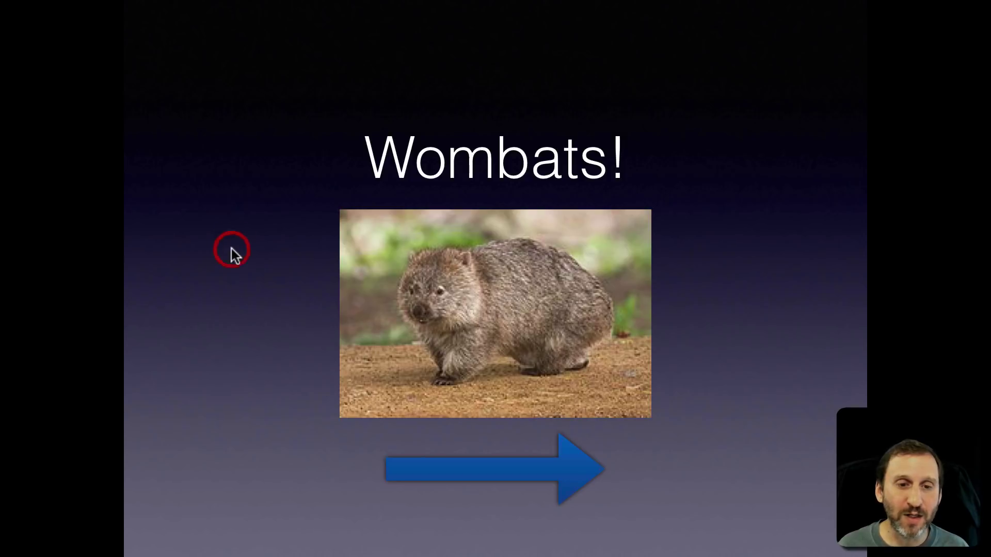
{"action": "left_click", "coordinate": [690, 299]}
{"action": "left_click", "coordinate": [518, 482]}
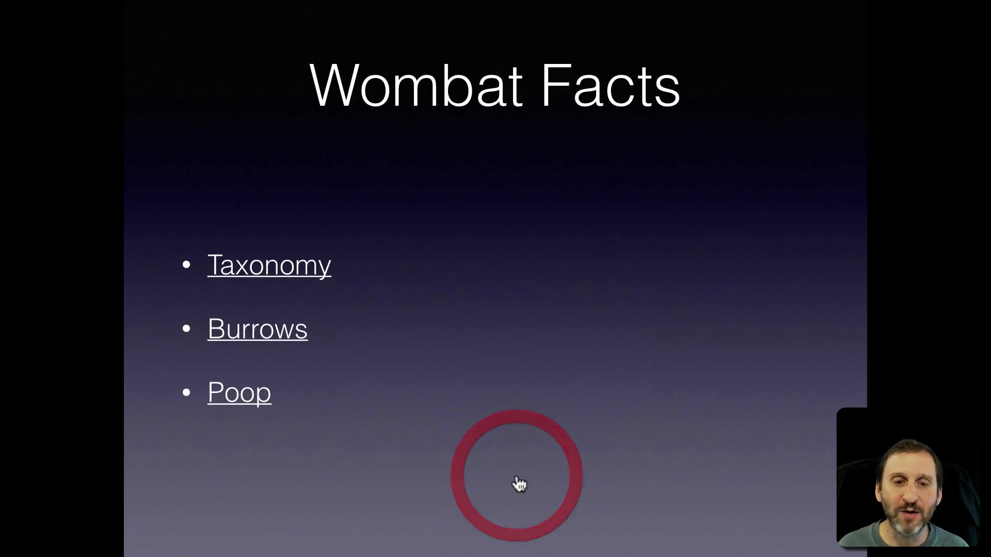
{"action": "left_click", "coordinate": [309, 328]}
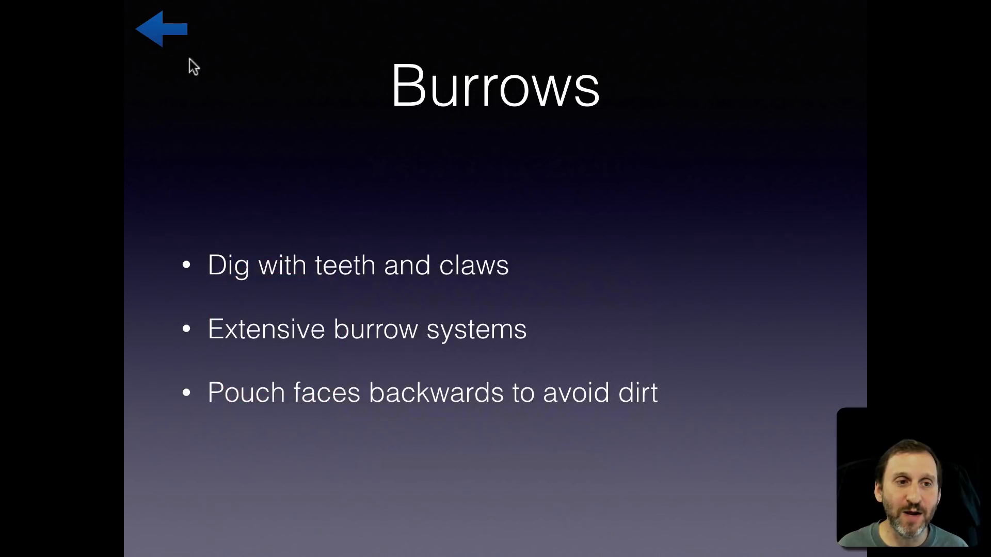
{"action": "left_click", "coordinate": [160, 32]}
{"action": "left_click", "coordinate": [249, 263]}
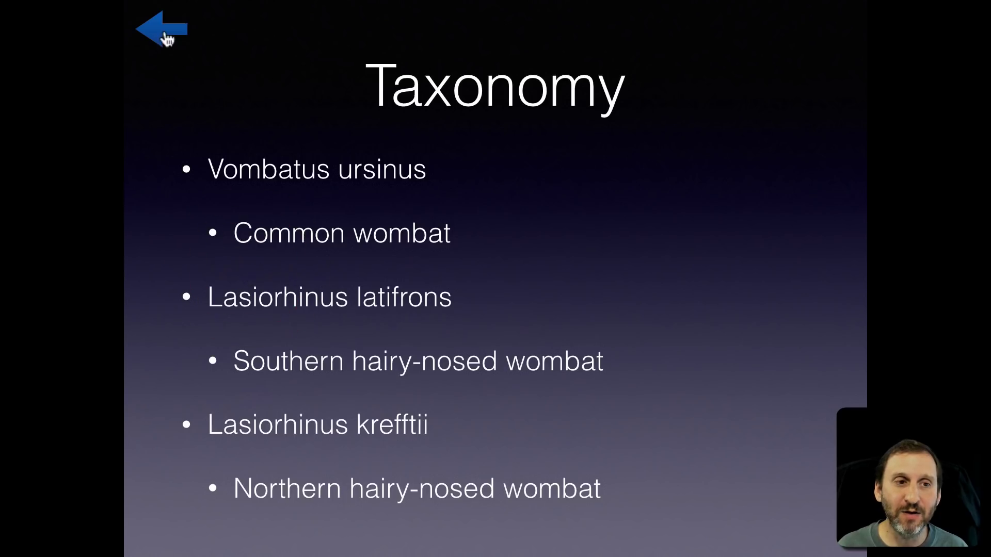
{"action": "left_click", "coordinate": [163, 32]}
{"action": "key", "text": "Escape"}
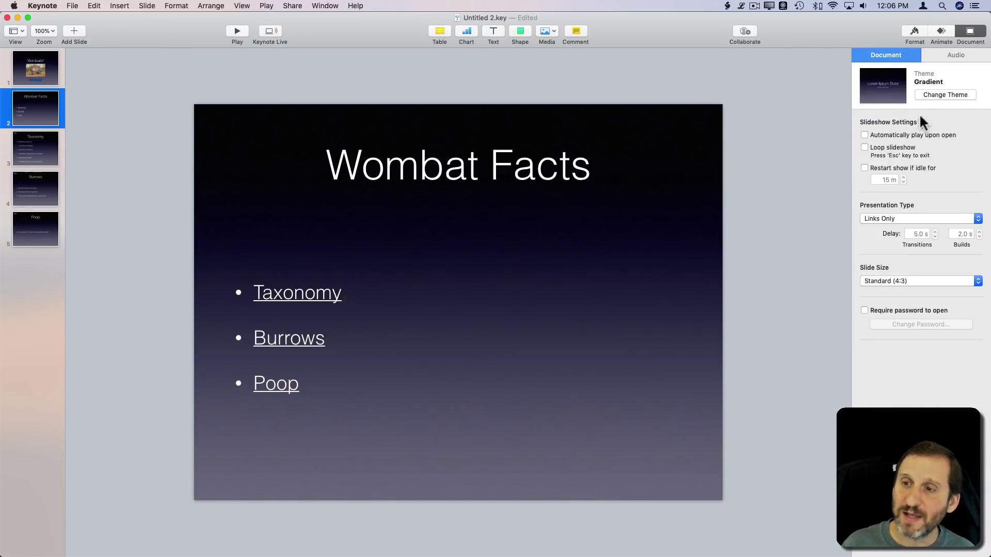
{"action": "left_click", "coordinate": [884, 177]}
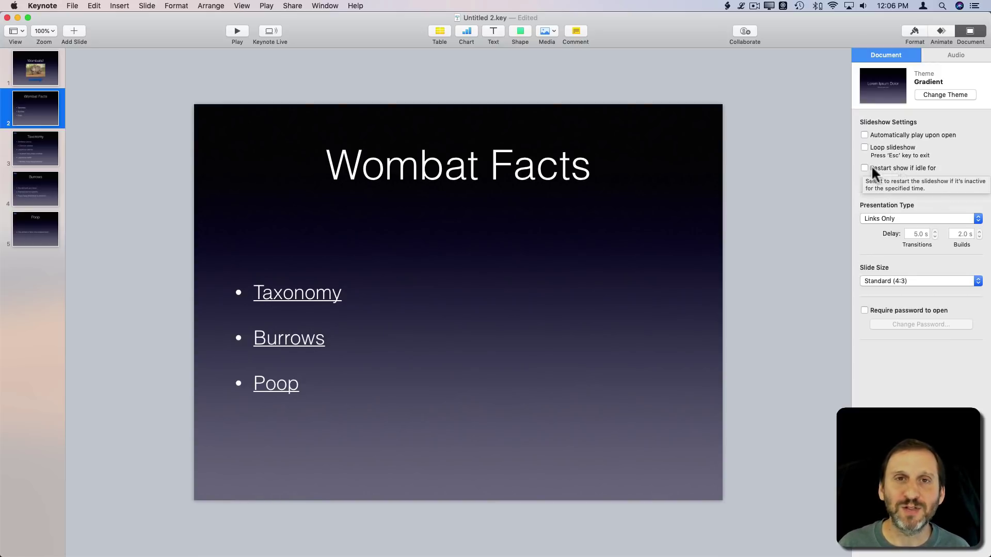
{"action": "left_click", "coordinate": [51, 64]}
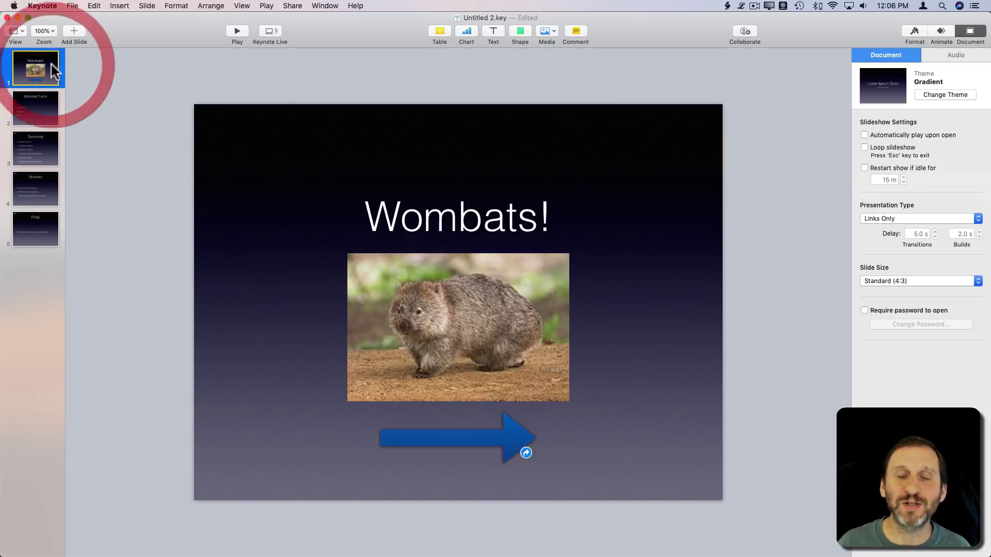
{"action": "left_click", "coordinate": [41, 110]}
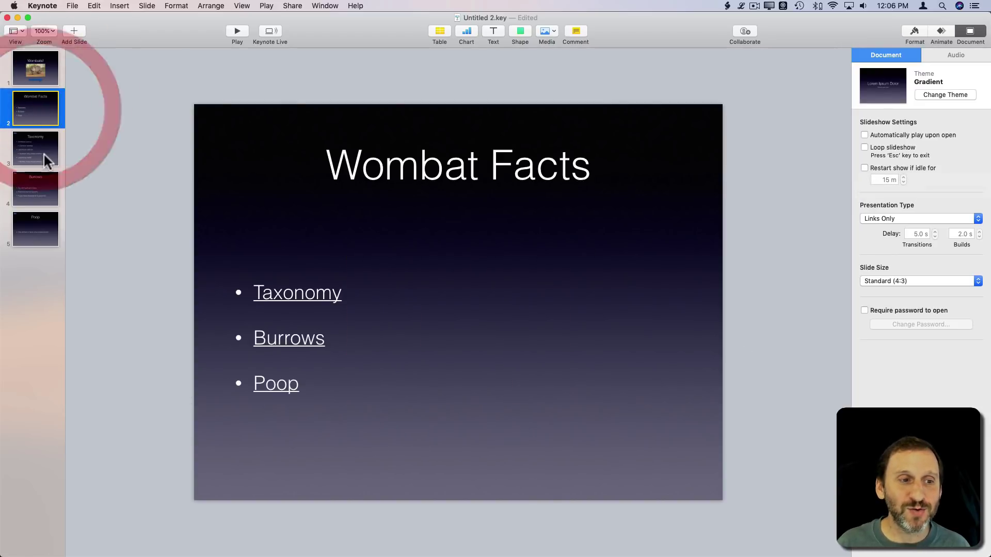
{"action": "left_click", "coordinate": [44, 155]}
{"action": "left_click", "coordinate": [42, 191]}
{"action": "left_click", "coordinate": [41, 233]}
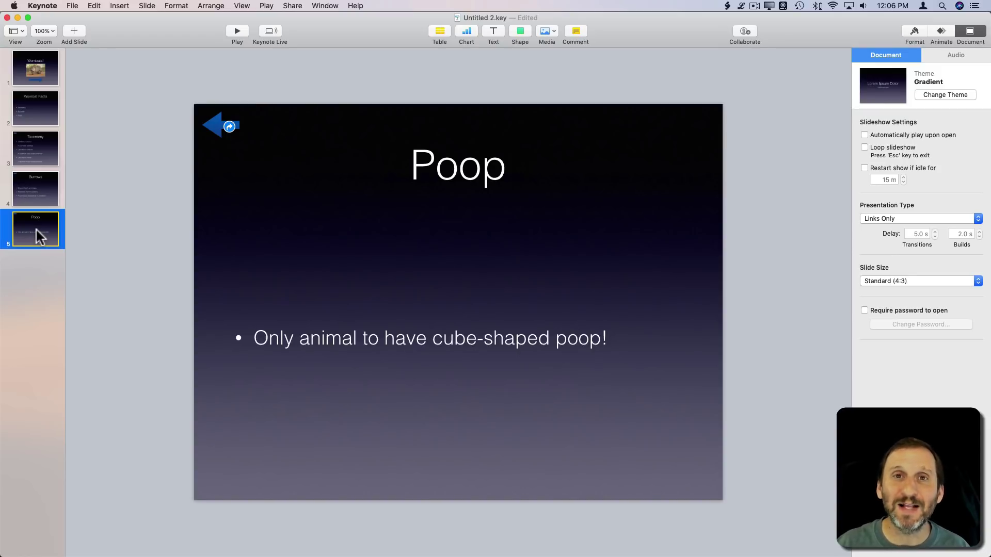
{"action": "left_click", "coordinate": [40, 150]}
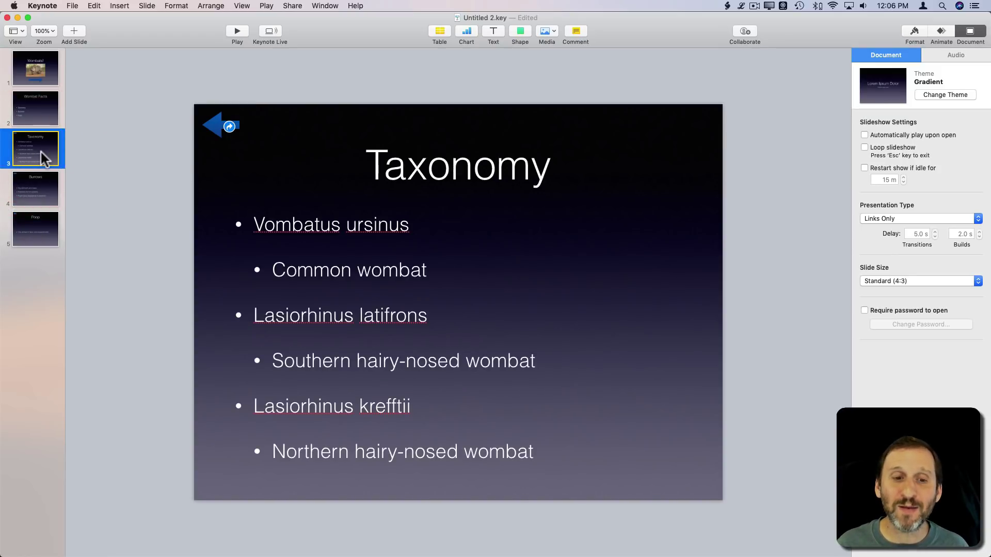
{"action": "left_click", "coordinate": [36, 109]}
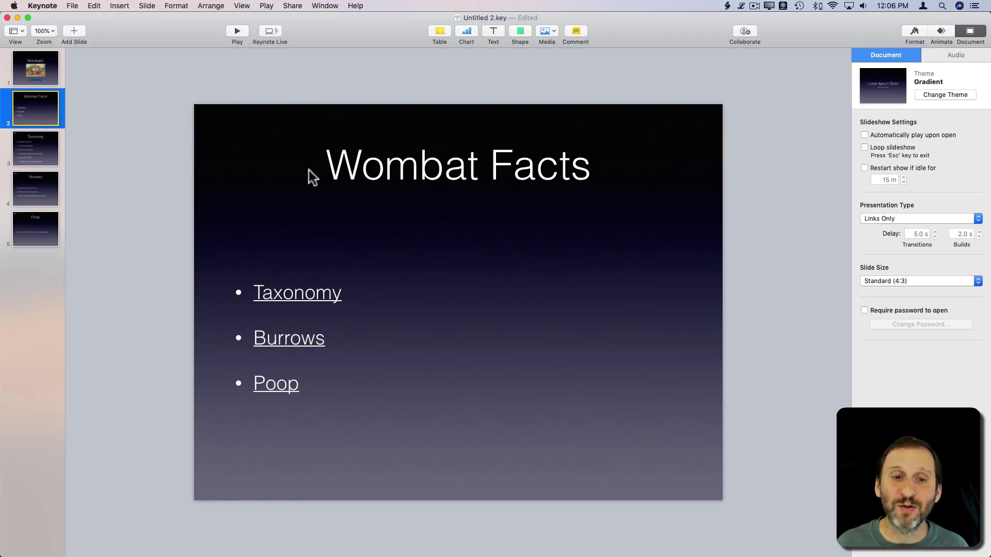